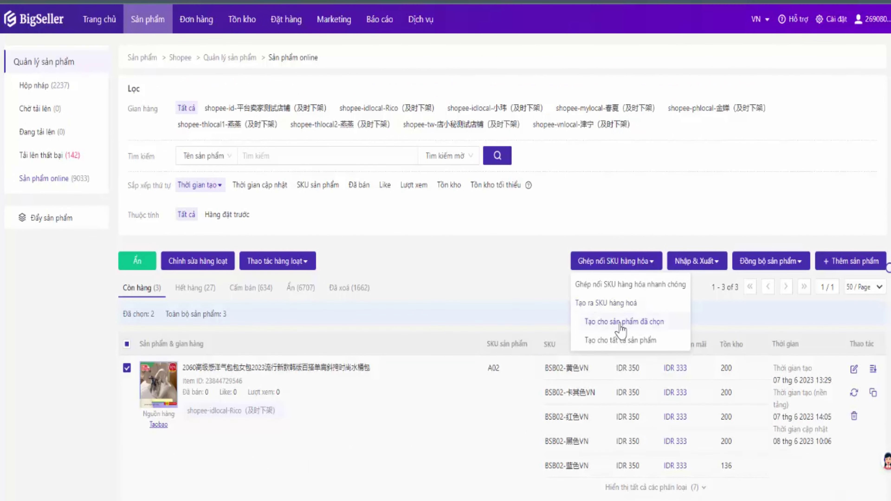
Step: Create merchandise SKUs for the selected products in the 广州国内仓 warehouse, linking any that already exist
left_click(656, 323)
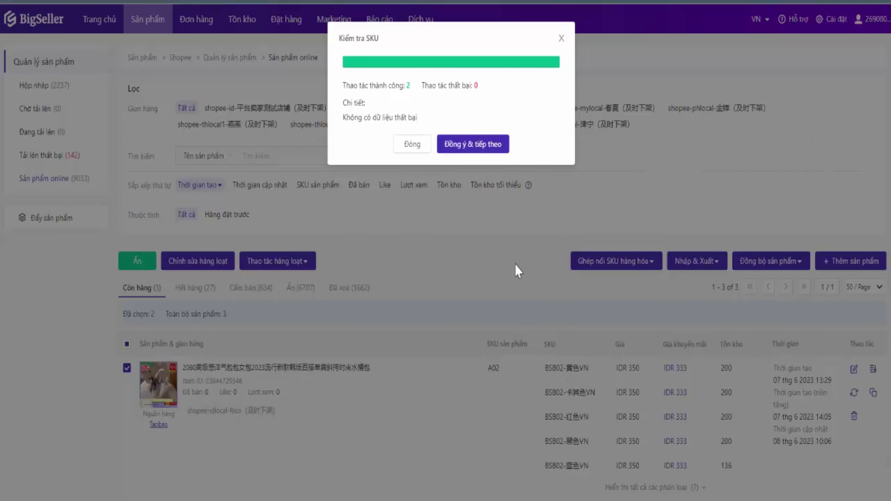
left_click(484, 151)
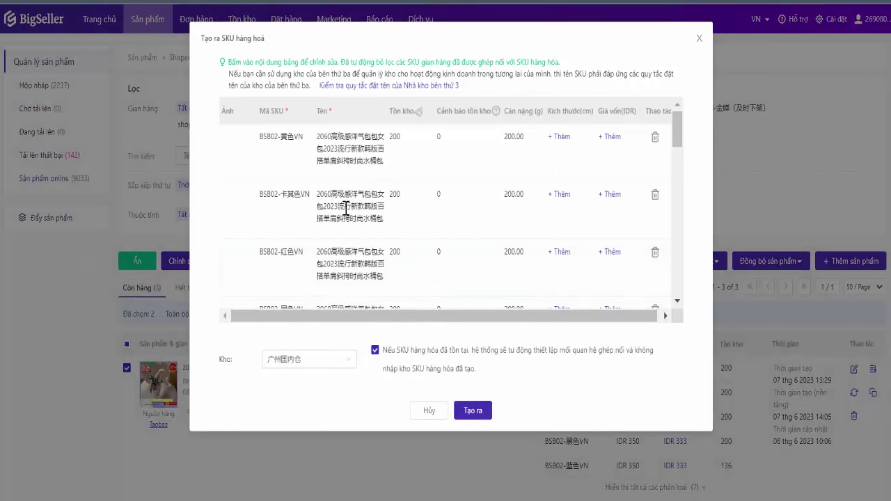
scroll(351, 201, "down", 5)
scroll(351, 200, "down", 3)
left_click(473, 411)
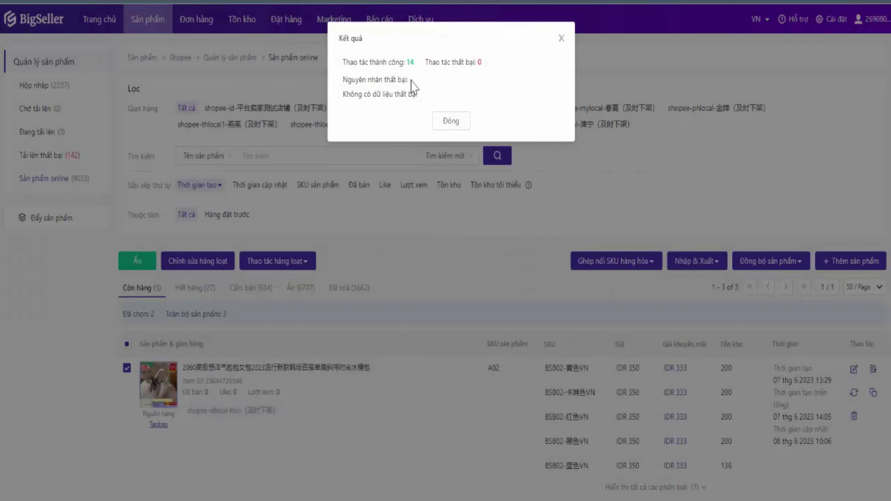
left_click(451, 121)
Step: Expand all variations of products A02 and A03 to review their SKUs
scroll(641, 370, "down", 3)
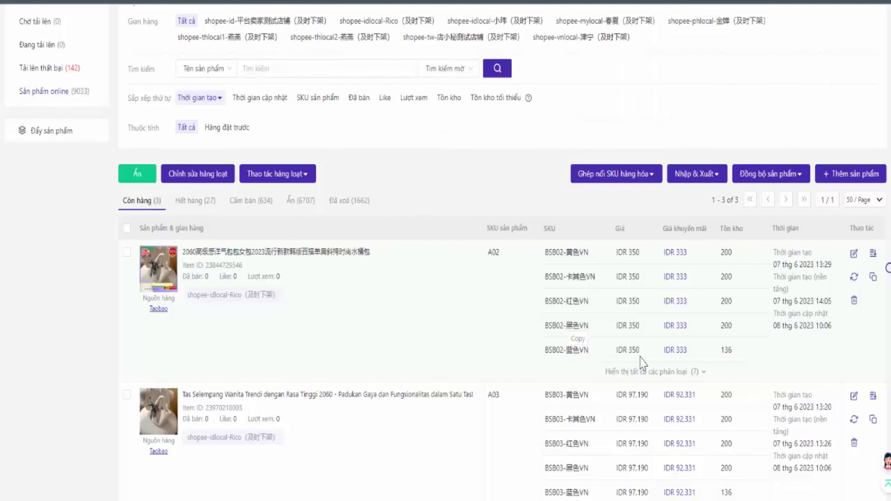
left_click(675, 372)
scroll(663, 375, "down", 5)
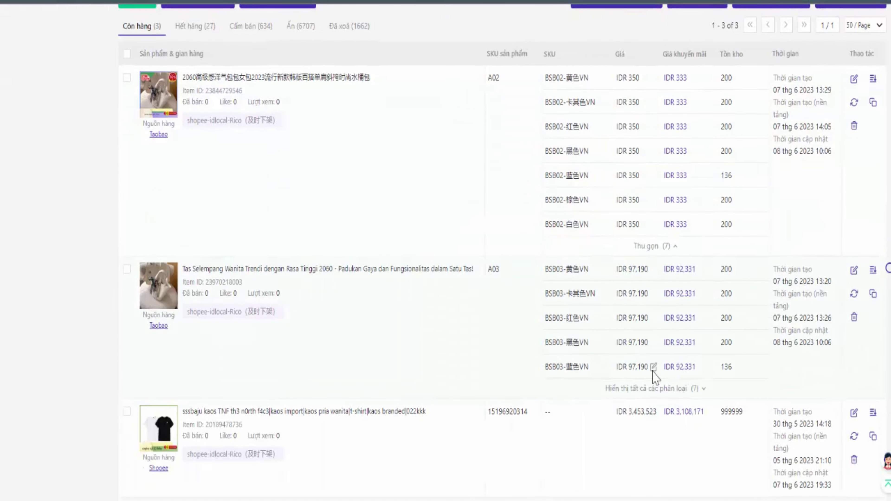
left_click(689, 394)
scroll(690, 393, "up", 8)
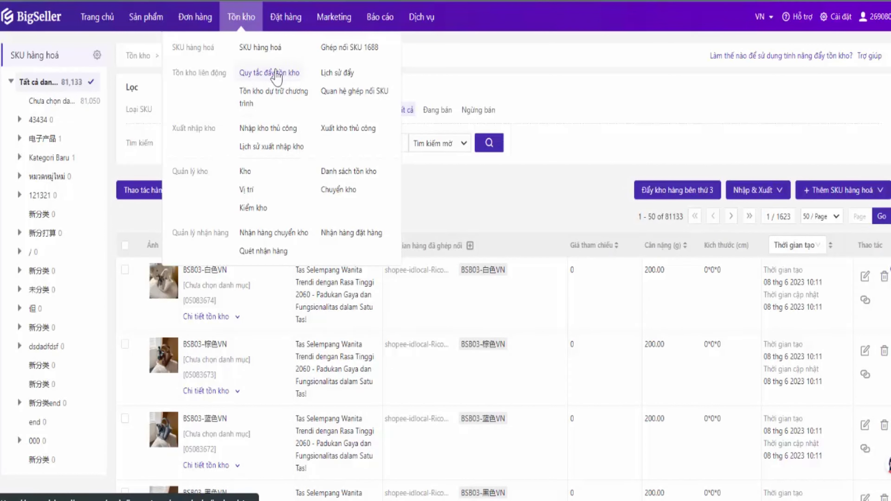
Step: Start a new inventory push rule and name it BIGSELLER
left_click(259, 74)
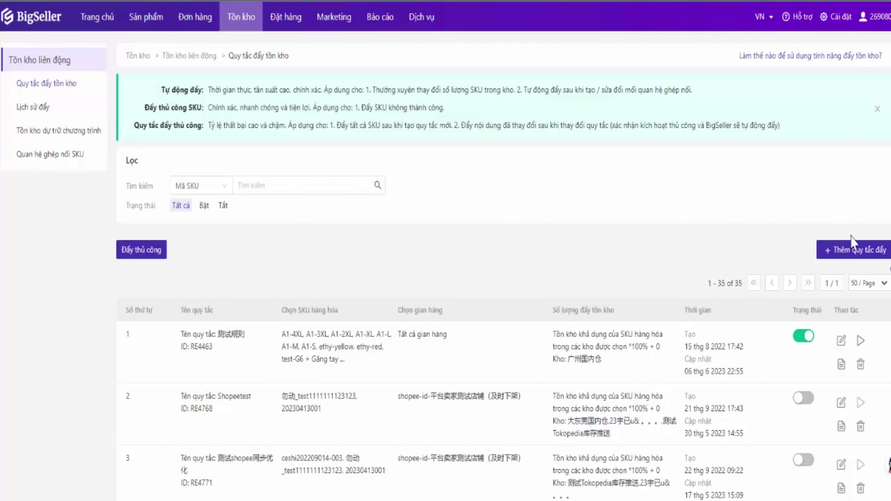
left_click(840, 258)
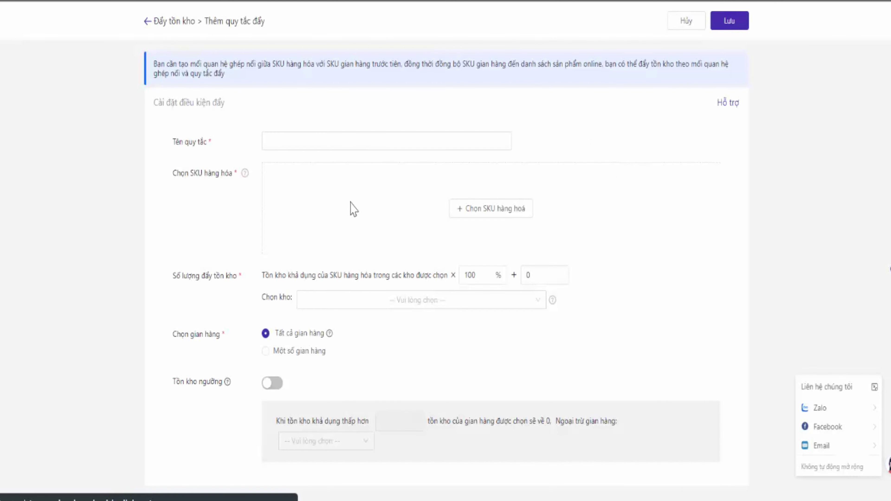
scroll(387, 318, "down", 2)
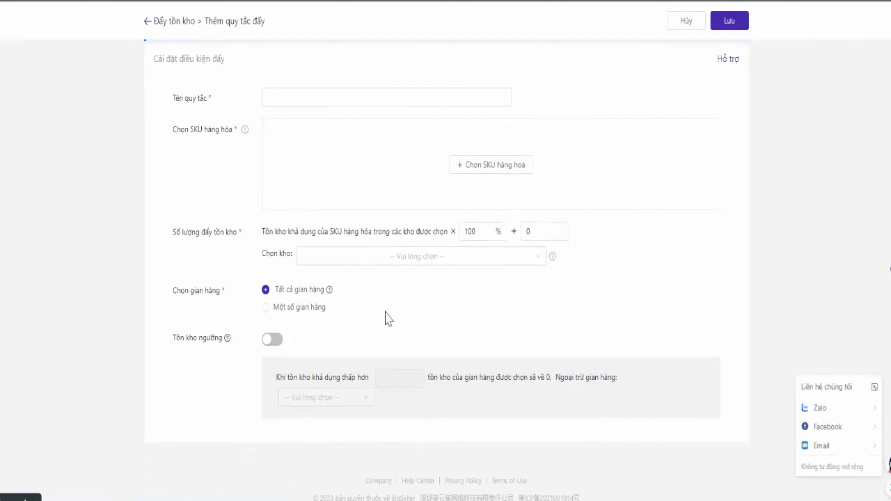
scroll(395, 323, "up", 2)
left_click(344, 142)
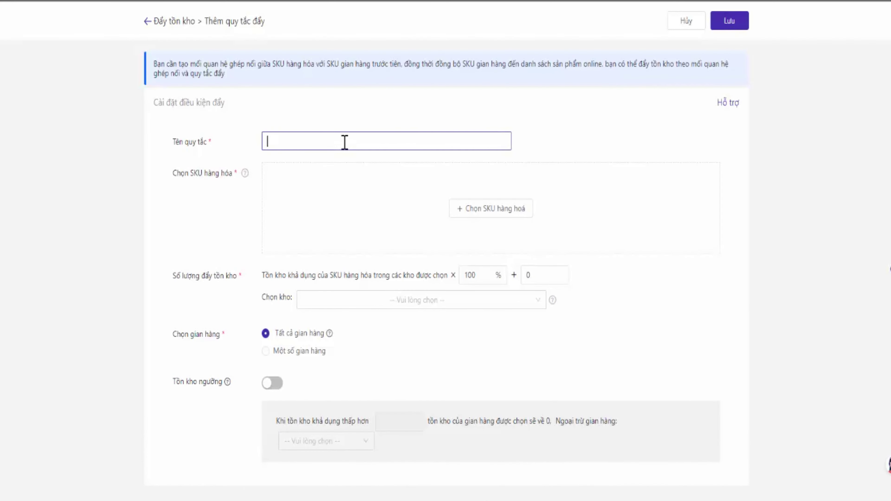
type("BIGSELLER")
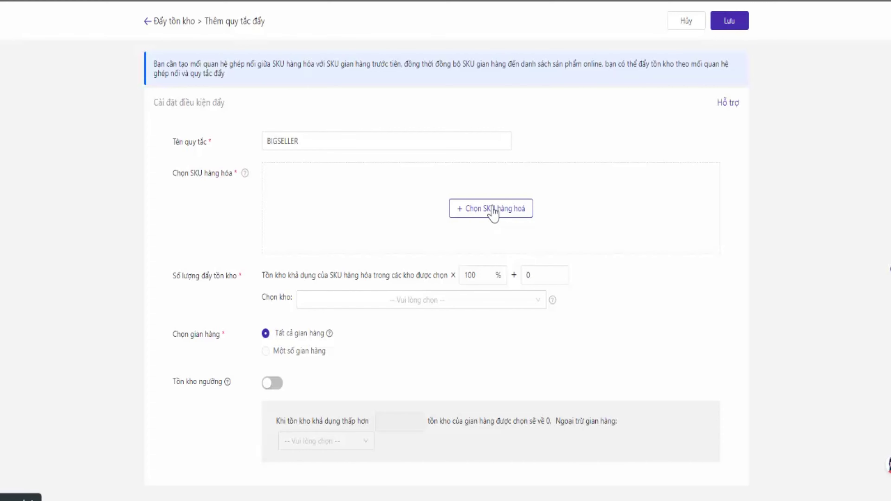
Step: Add the merchandise SKUs BSB03-白色VN, BSB03-黑色VN and BSB03-黄色VN to the push rule
left_click(493, 210)
left_click(133, 149)
left_click(134, 195)
left_click(133, 242)
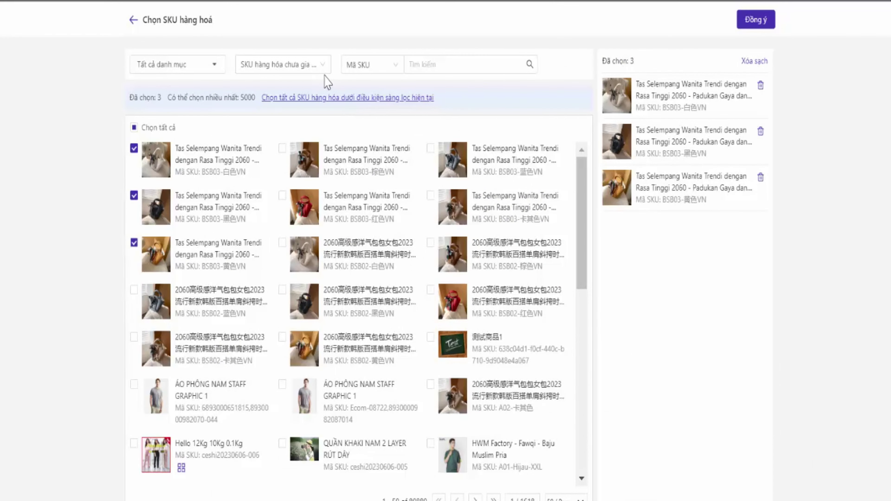
scroll(555, 318, "down", 10)
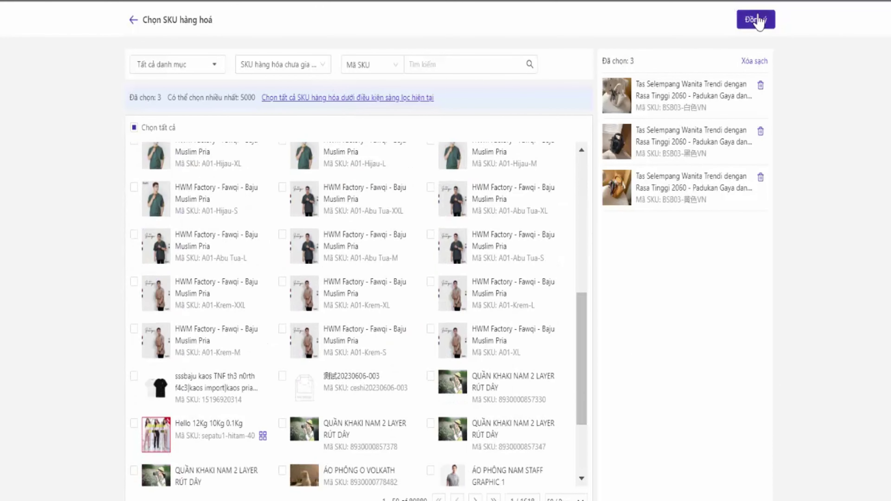
left_click(754, 20)
Step: Select warehouses 1, 23字已u&, 2号仓, C仓库 and Warehouse 6 as the stock sources for the push quantity
scroll(302, 197, "down", 1)
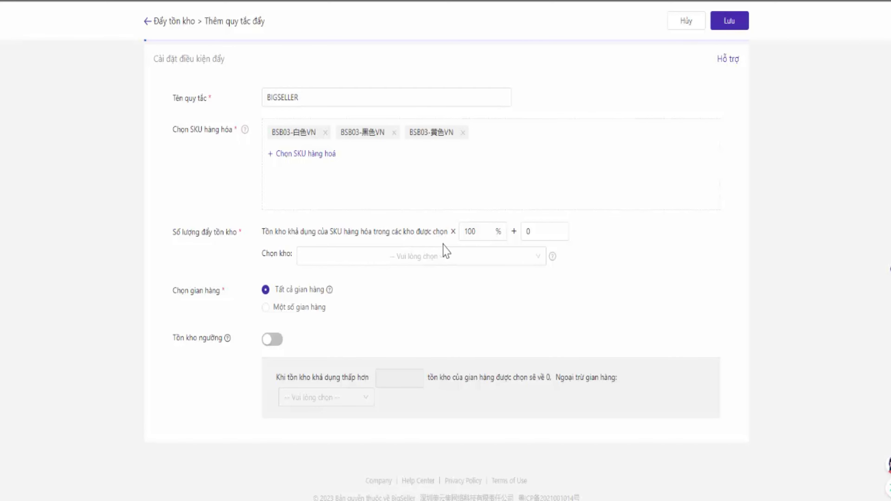
left_click(549, 231)
left_click(537, 256)
left_click(351, 317)
left_click(351, 355)
left_click(351, 374)
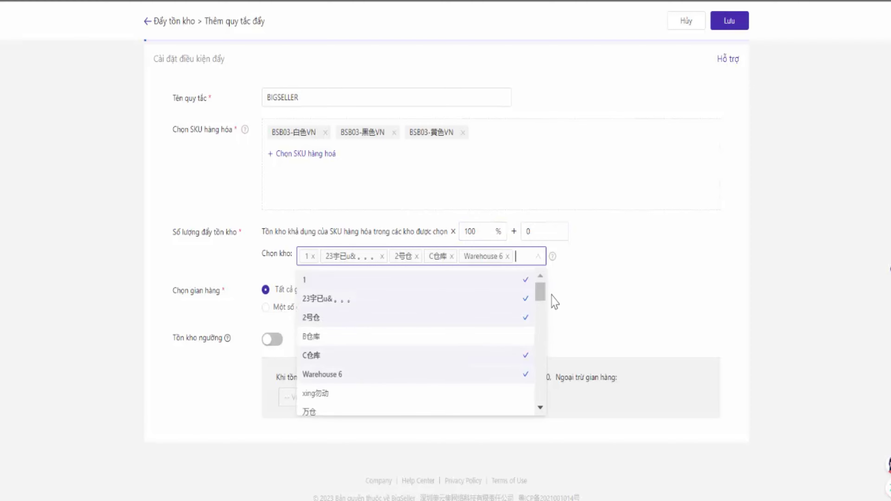
scroll(542, 351, "down", 3)
left_click(585, 295)
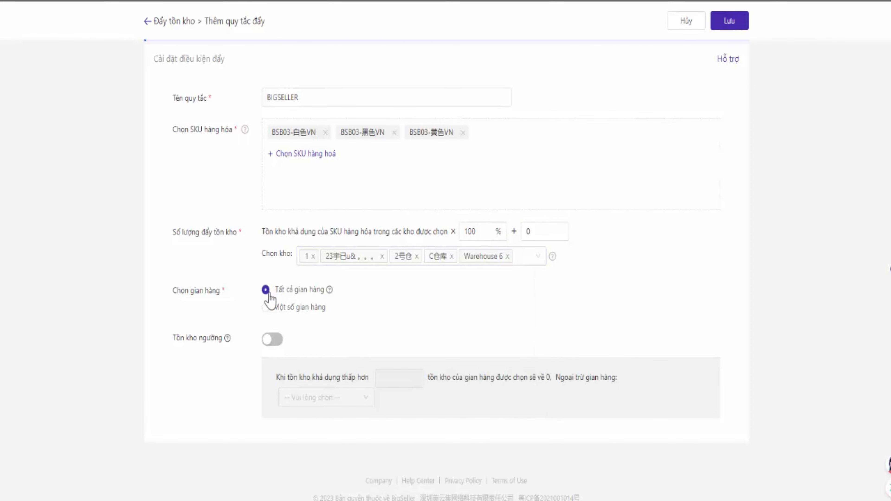
Step: Limit the rule to specific stores, choosing the shopee-vnlocal, lazada-id, Sendo and tiki test stores
left_click(266, 307)
scroll(290, 316, "down", 3)
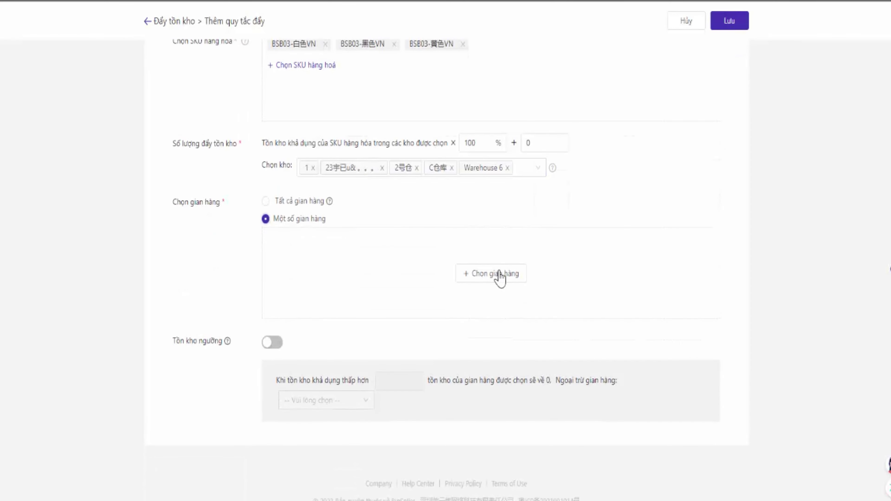
left_click(472, 275)
scroll(277, 200, "down", 3)
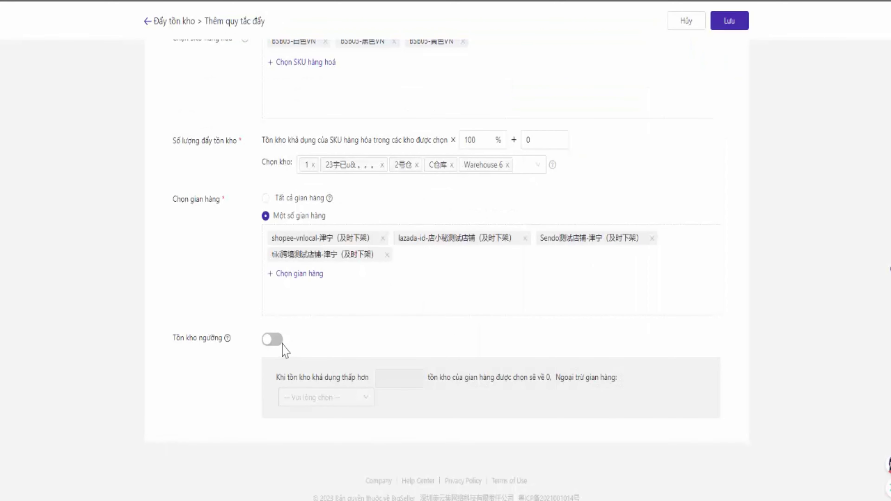
Step: Enable threshold stock, zeroing stores below 10 units except shopee-vnlocal, and all selected stores below 5
left_click(273, 339)
left_click(402, 379)
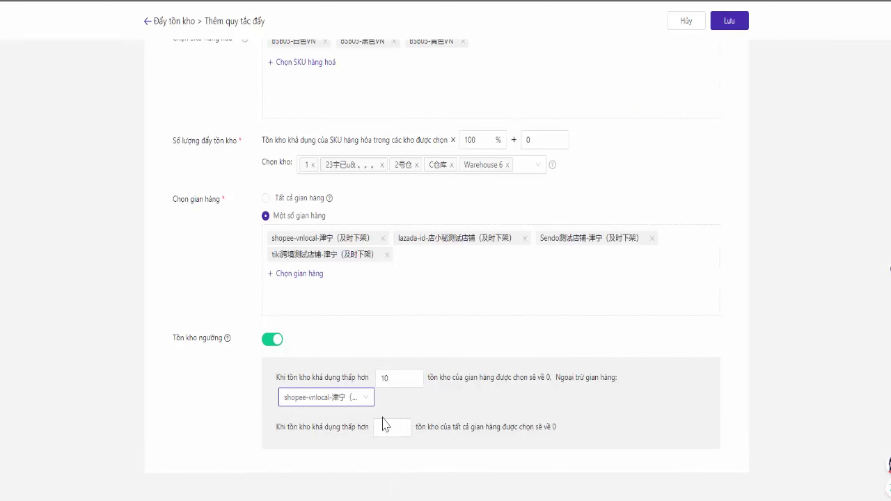
left_click(400, 426)
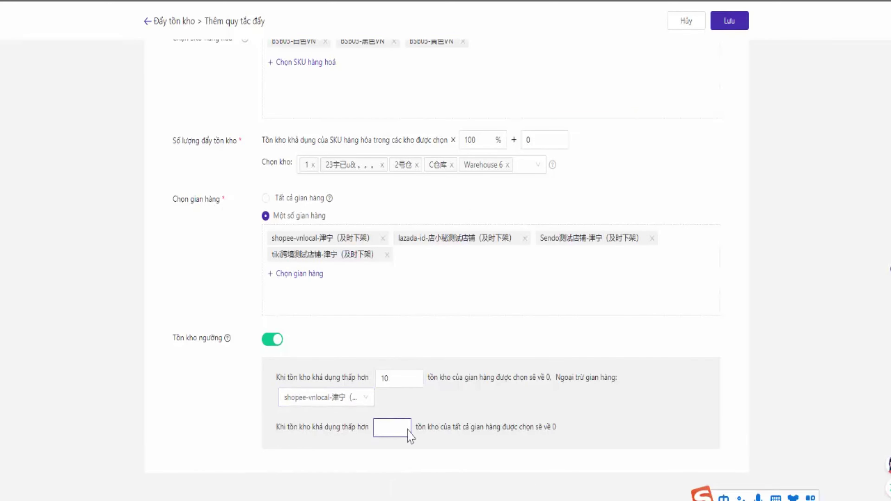
scroll(411, 435, "down", 1)
type("5")
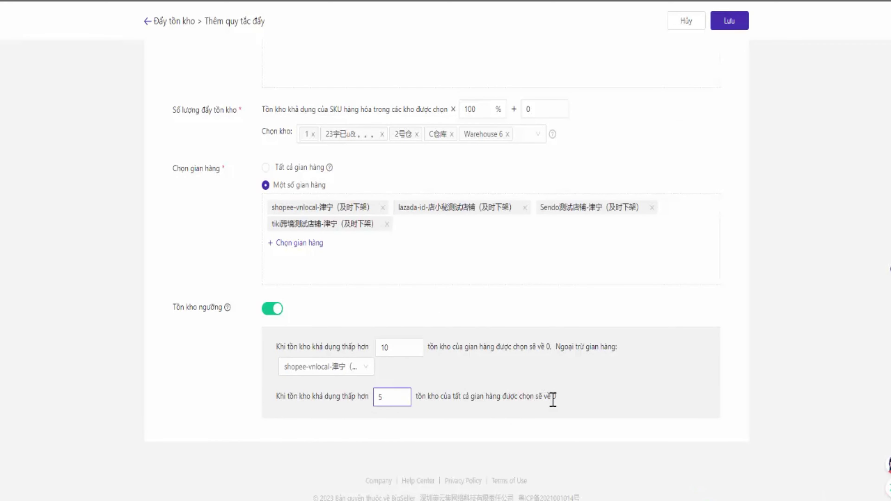
Step: Save the BIGSELLER rule without pushing stock immediately, and check its entry in the push rule list
scroll(563, 249, "up", 5)
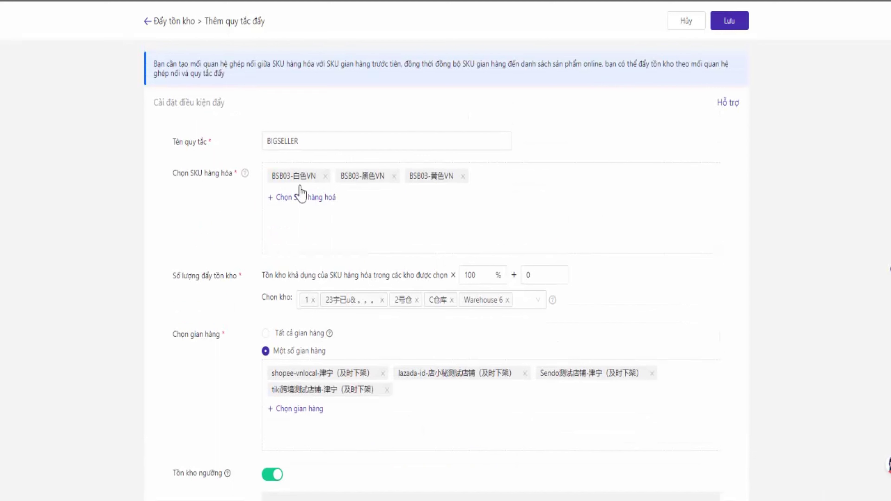
left_click(733, 25)
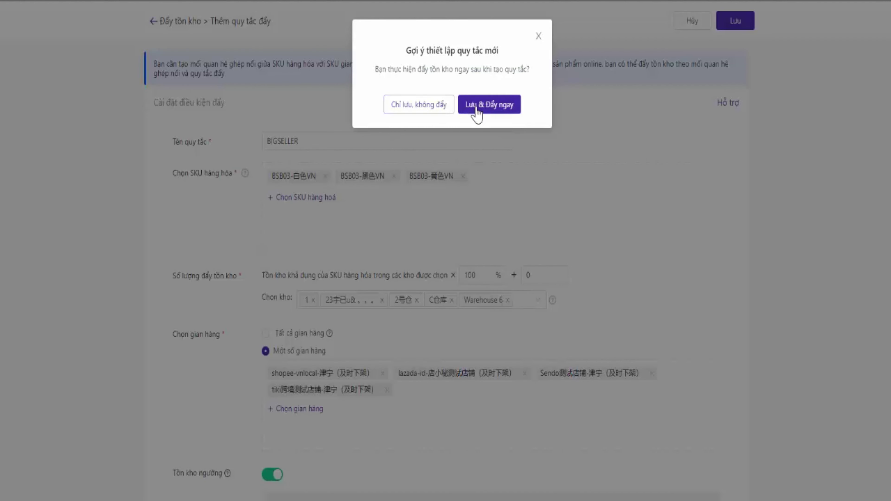
left_click(427, 109)
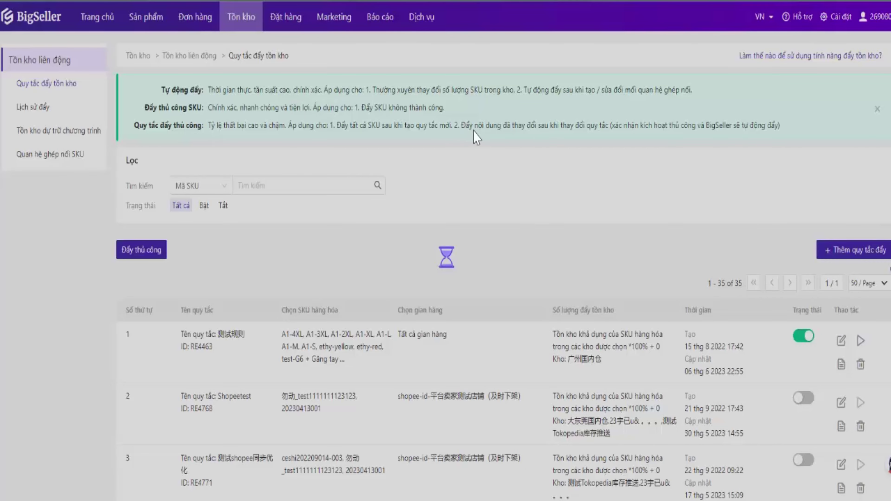
scroll(354, 247, "down", 15)
scroll(358, 247, "down", 20)
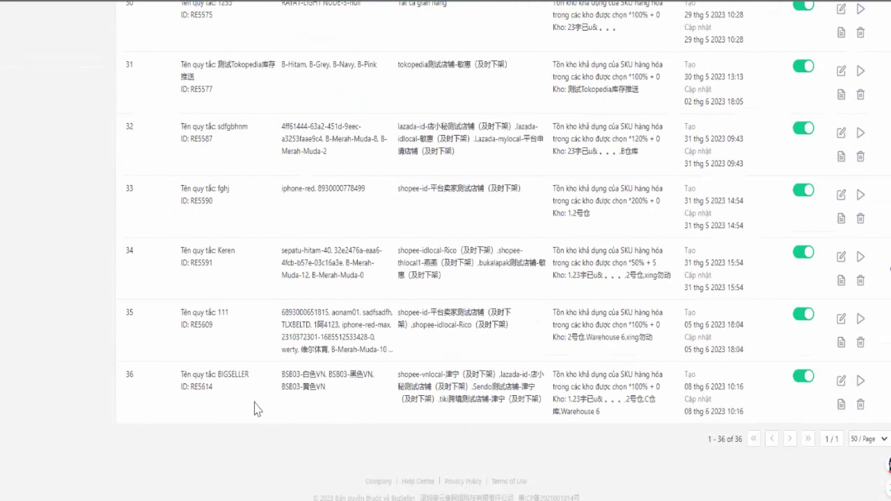
scroll(258, 400, "up", 20)
scroll(265, 340, "up", 8)
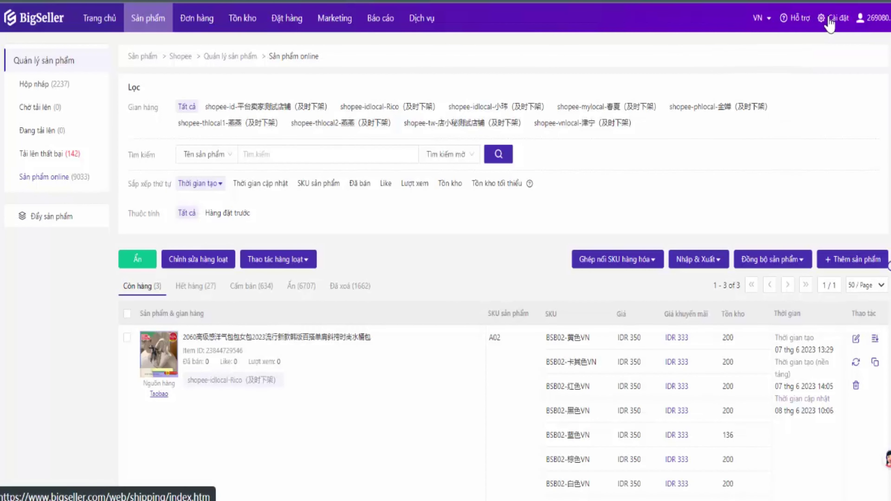
Step: Open the inventory settings to review the stock locking and SKU pairing options
left_click(832, 22)
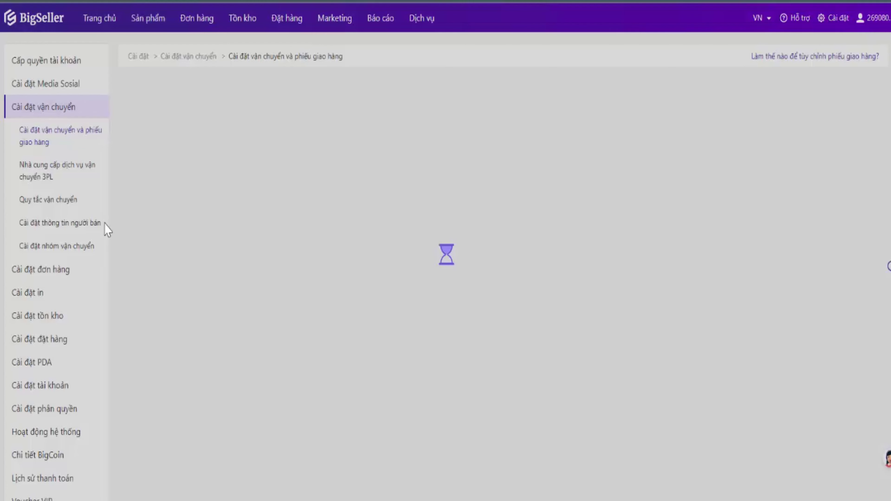
left_click(57, 317)
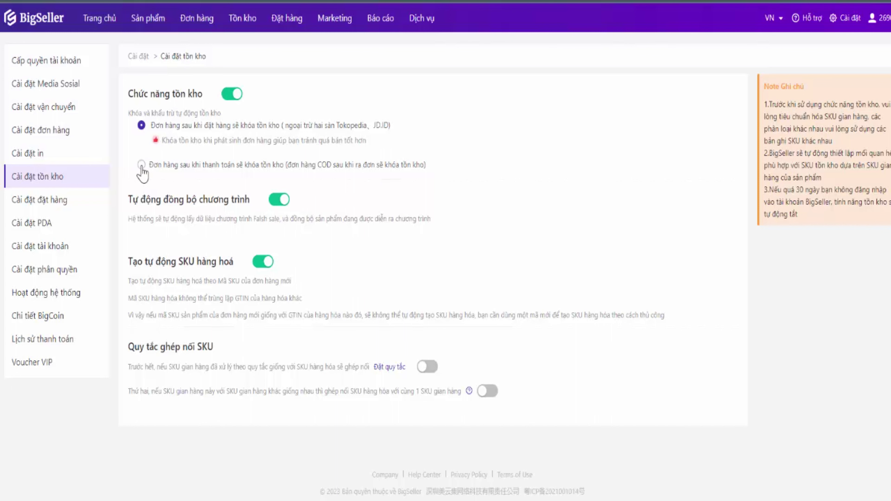
Step: Open order processing and examine the pending orders, their filters and the packing status lists
mouse_move(198, 25)
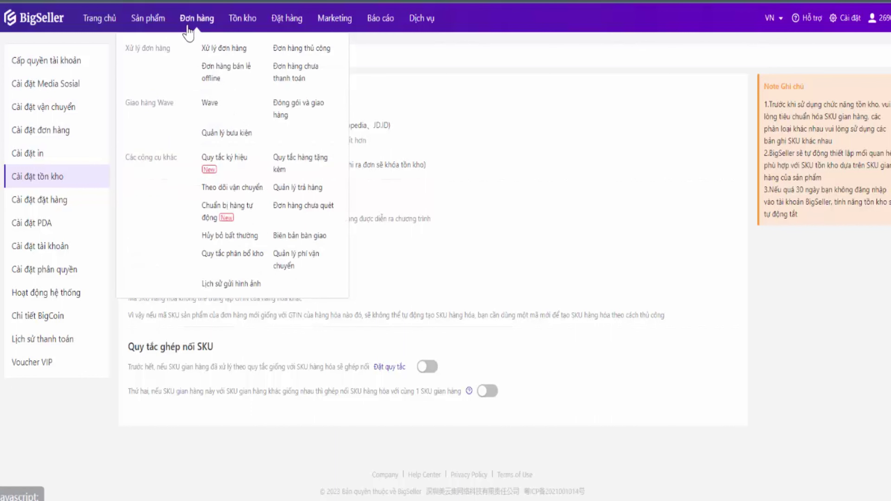
left_click(222, 51)
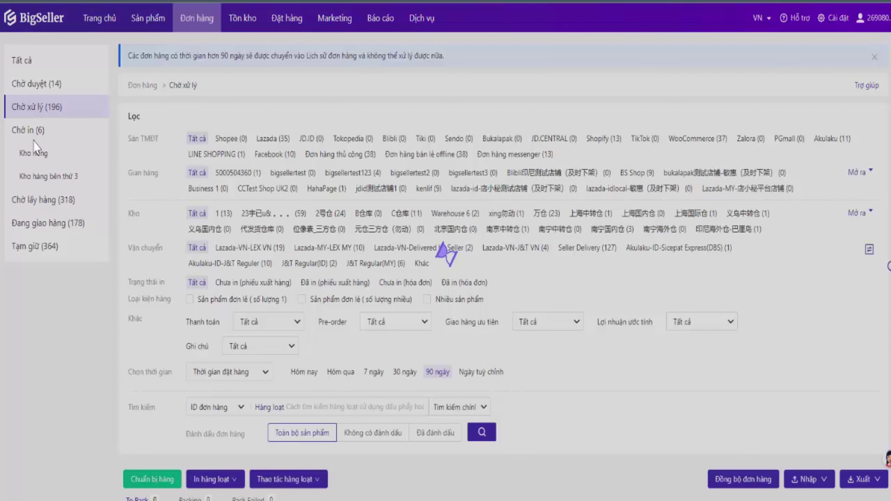
scroll(105, 175, "down", 5)
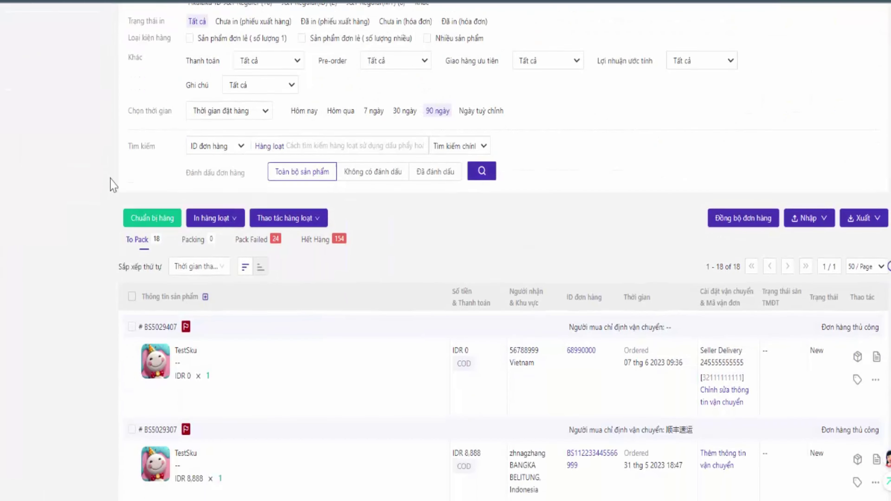
scroll(147, 151, "up", 5)
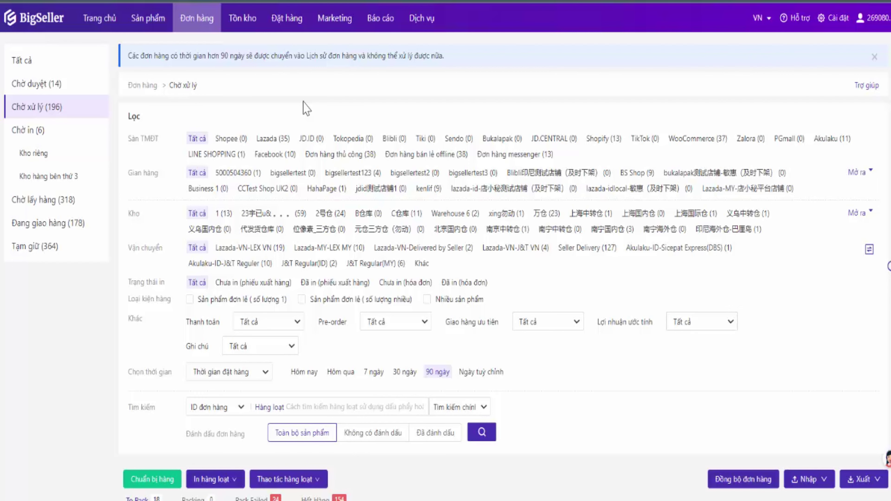
scroll(307, 108, "down", 10)
scroll(318, 265, "up", 8)
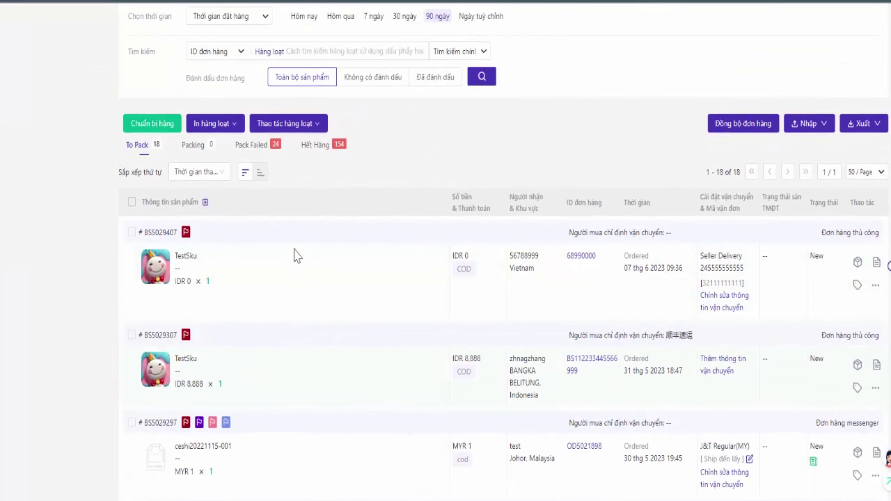
scroll(295, 255, "up", 3)
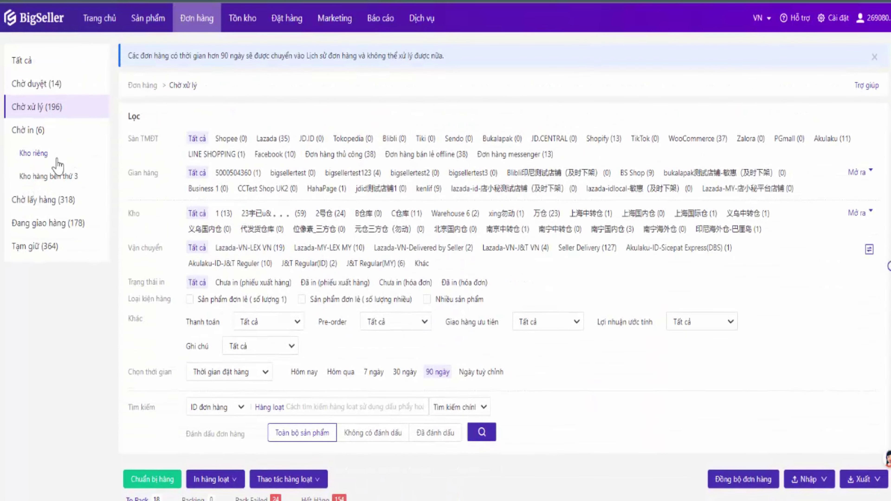
scroll(70, 249, "down", 3)
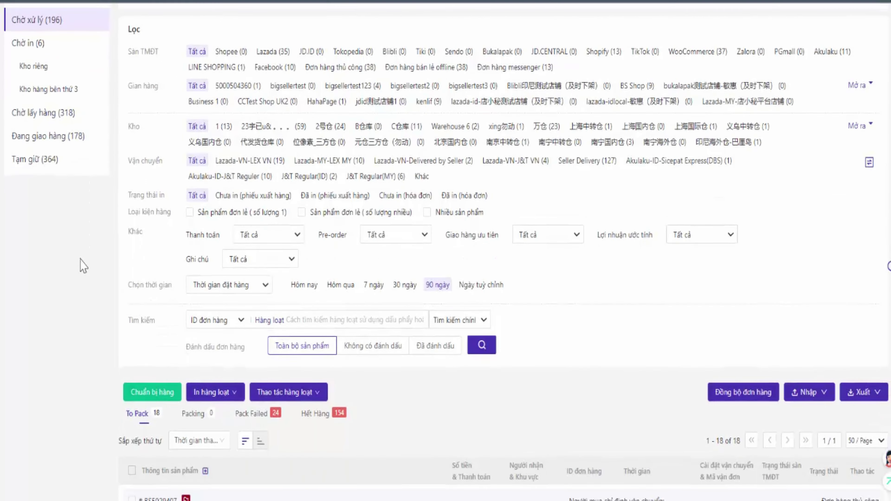
scroll(344, 288, "down", 5)
scroll(348, 288, "up", 4)
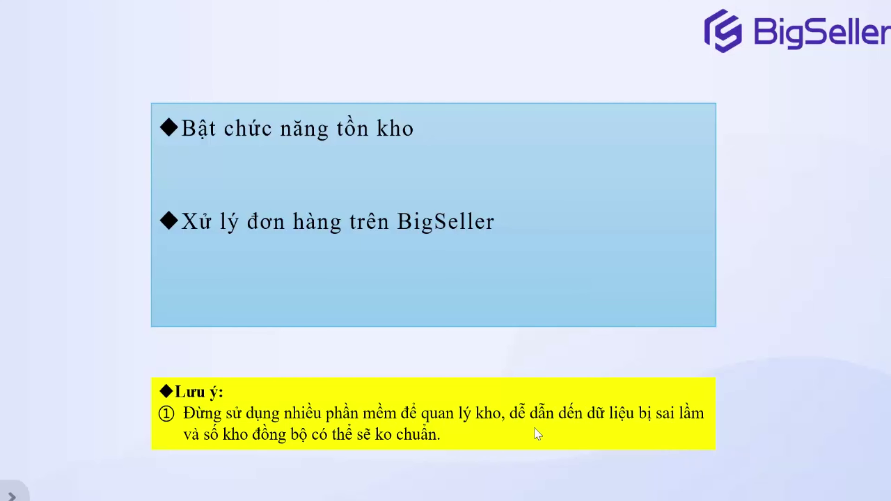
key("Right")
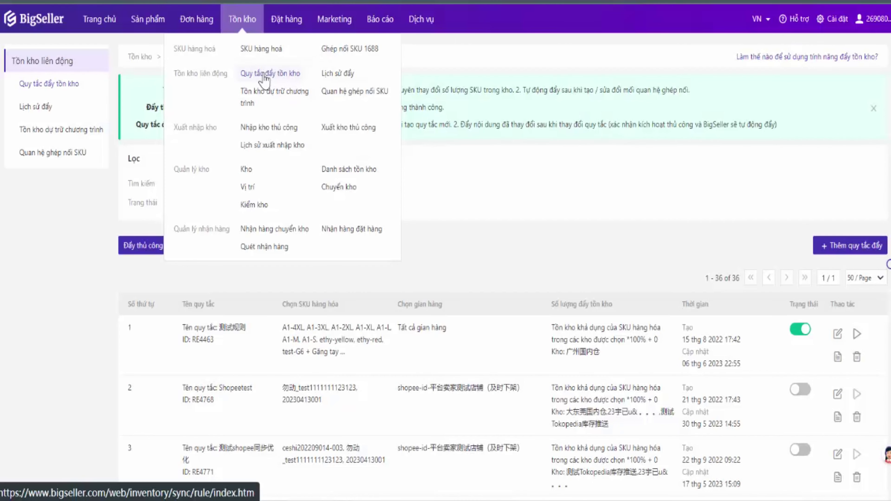
Step: Open the inventory push history and examine the store SKU push records, their statuses, push rules and reasons
left_click(45, 107)
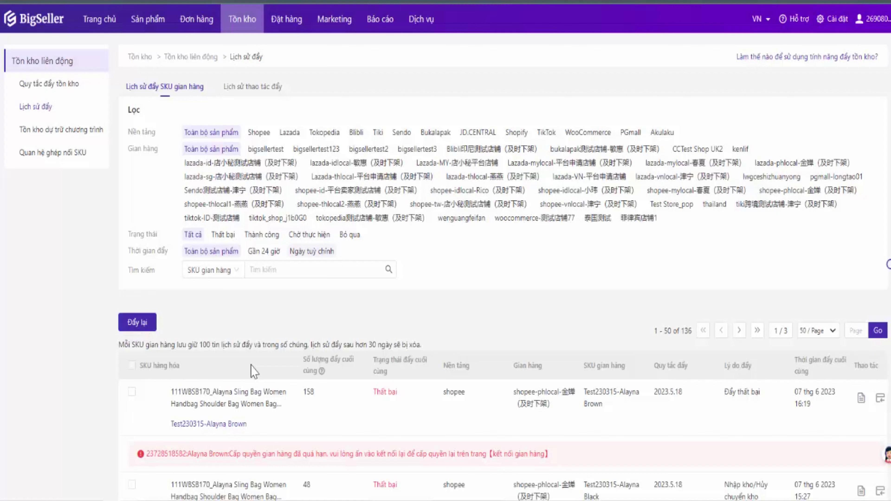
scroll(259, 360, "down", 4)
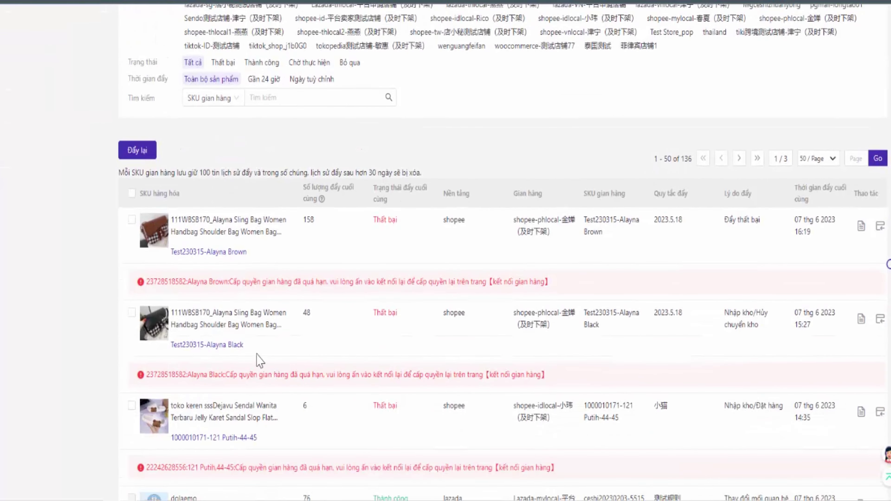
scroll(173, 302, "up", 2)
scroll(175, 305, "down", 2)
scroll(386, 330, "up", 2)
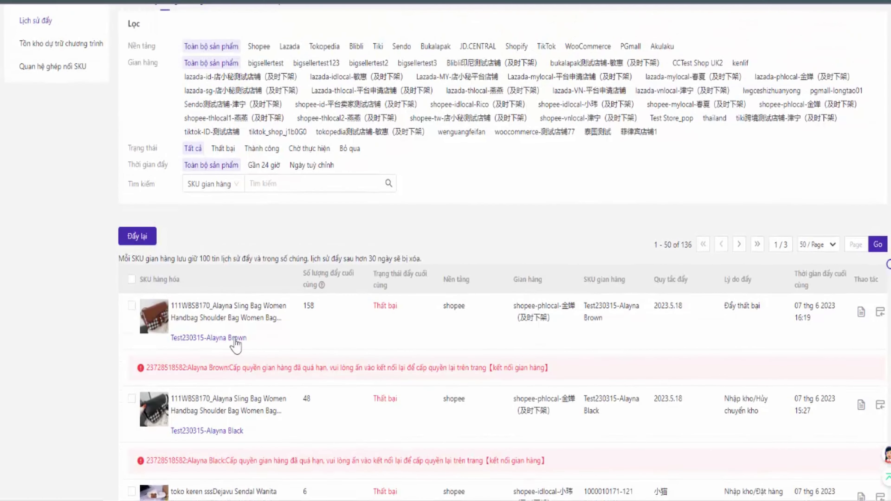
scroll(328, 384, "down", 14)
scroll(519, 439, "up", 16)
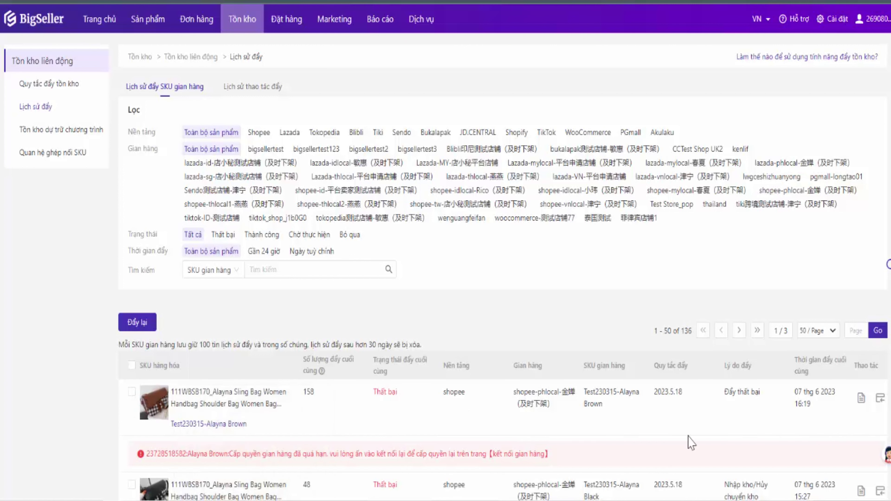
left_click(861, 399)
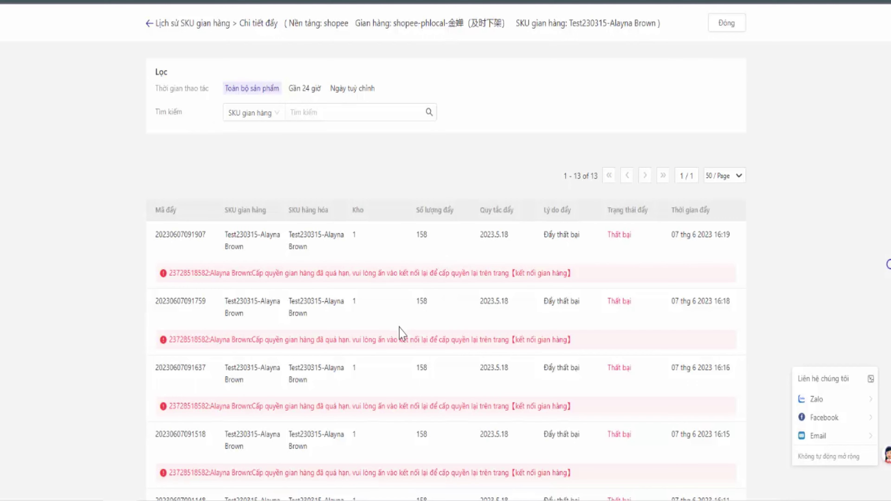
scroll(405, 334, "down", 5)
scroll(395, 337, "down", 2)
scroll(400, 332, "up", 5)
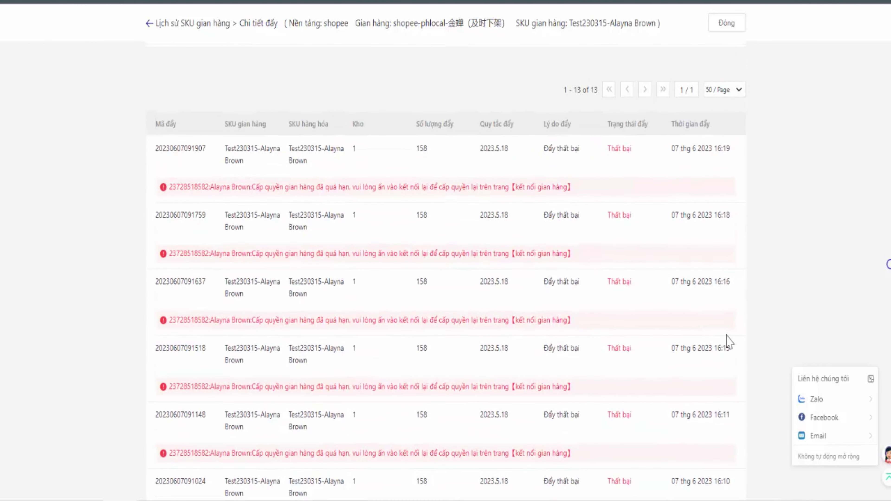
scroll(698, 331, "down", 2)
scroll(698, 328, "up", 3)
scroll(495, 226, "down", 12)
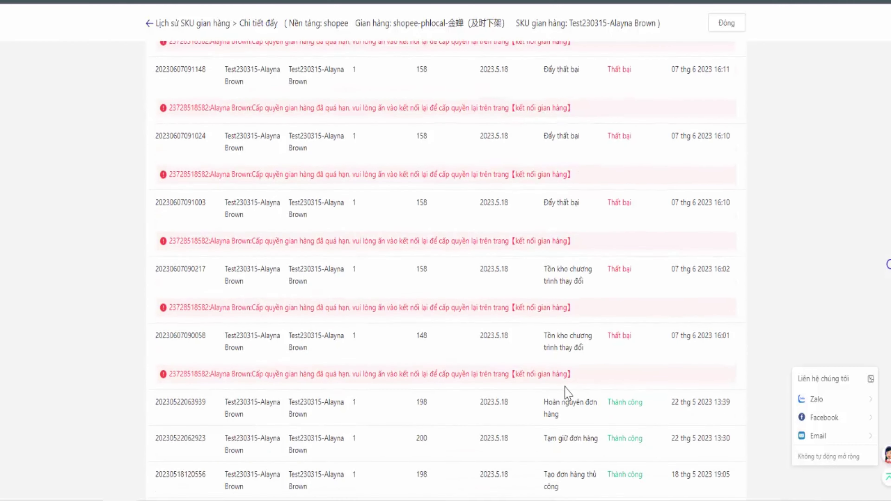
scroll(492, 302, "up", 9)
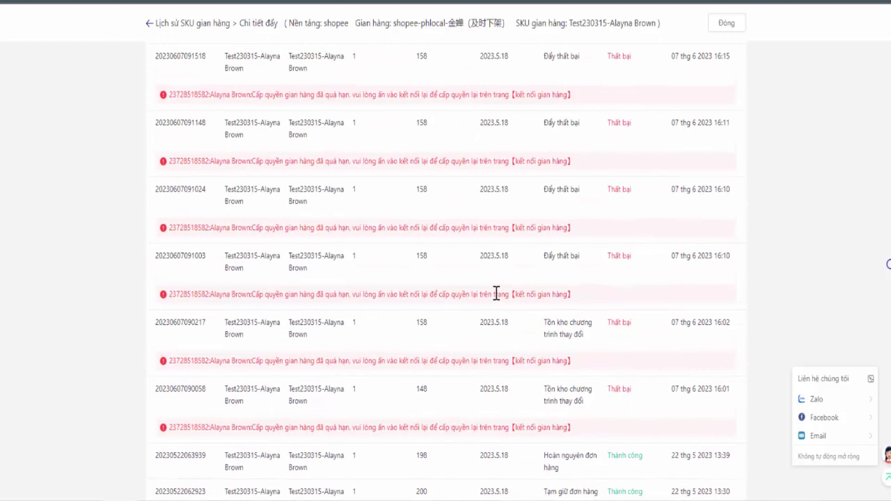
scroll(511, 302, "down", 9)
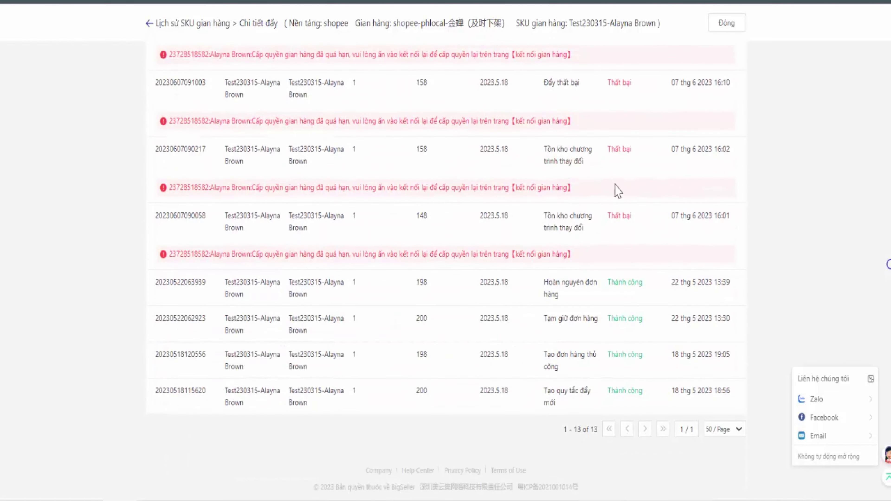
scroll(504, 366, "up", 12)
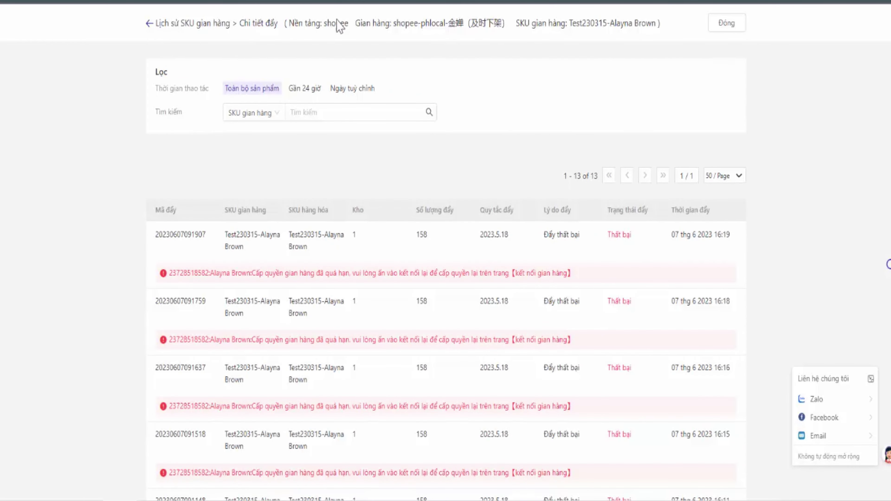